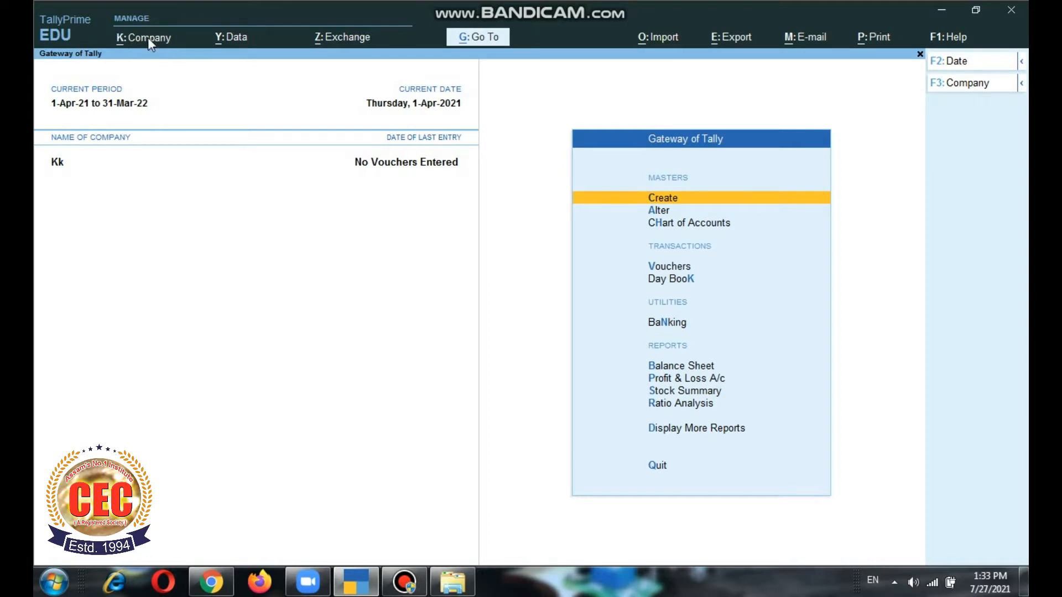
- Open the features of company Kk and, with Goods and Services Tax enabled, go into its GST details
left_click(148, 38)
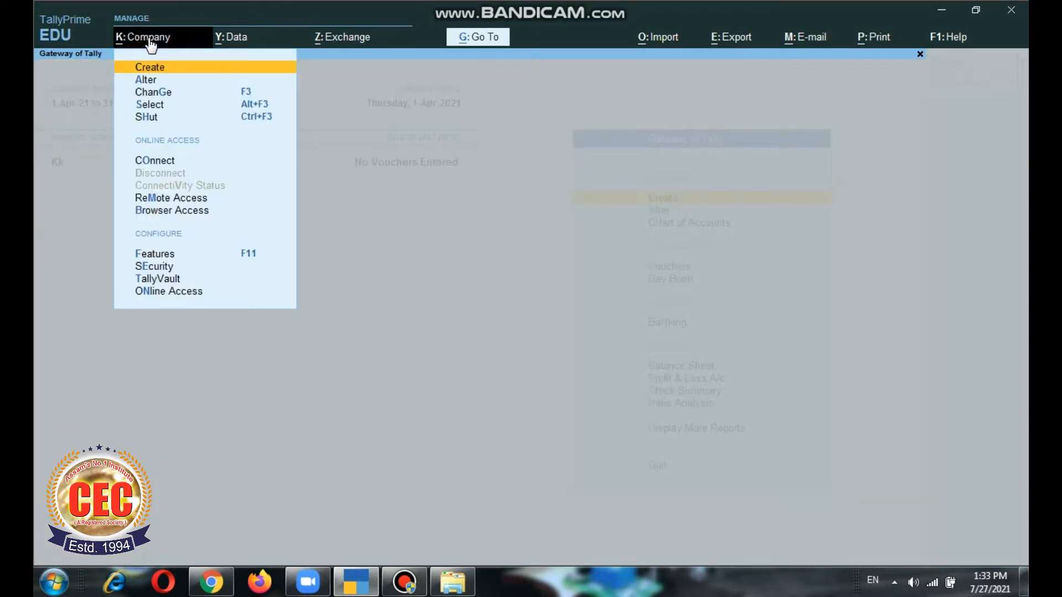
left_click(154, 255)
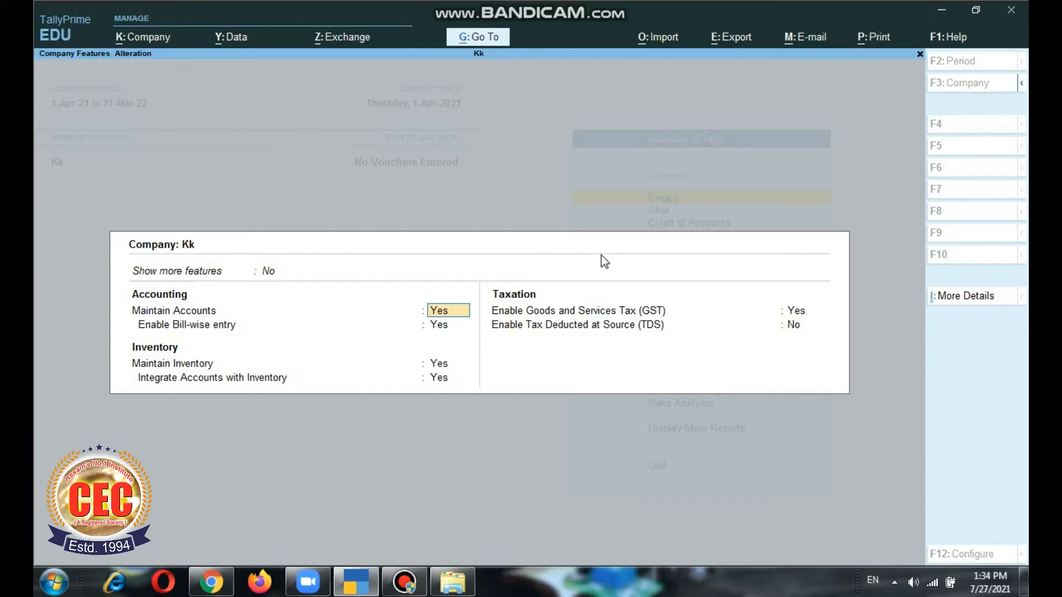
key("Return")
key("Return")
key("Return")
key("Return")
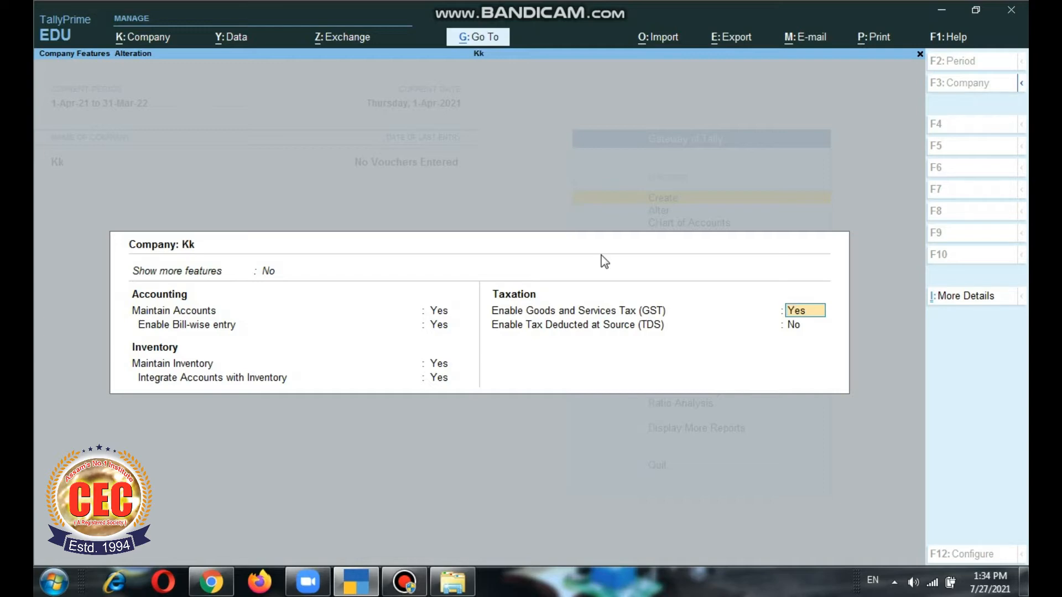
key("Return")
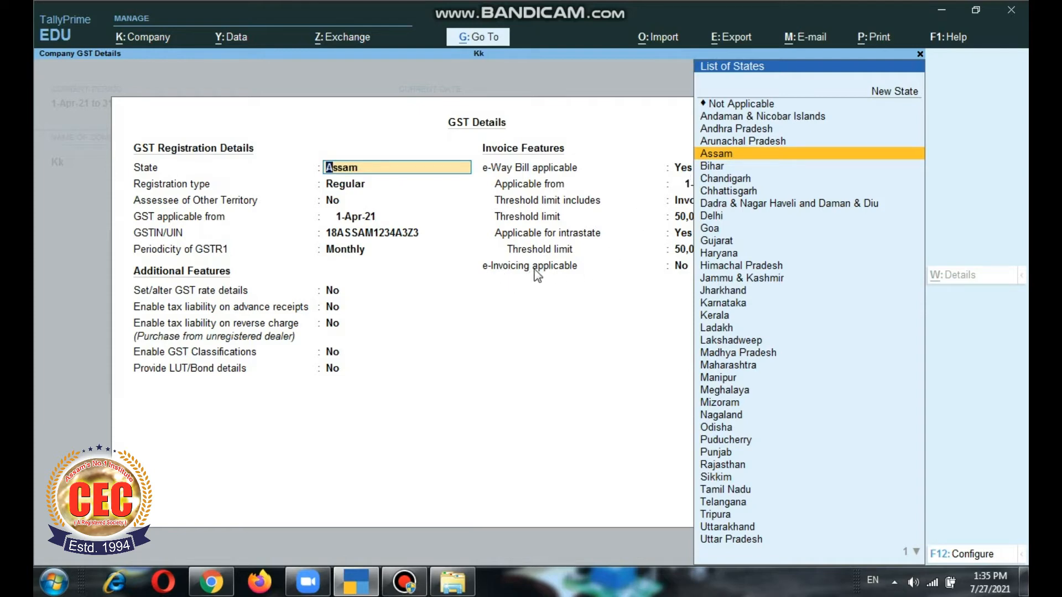
- Confirm Assam as the GST state and accept the existing registration details and additional features
left_click(778, 154)
key("Return")
key("Return")
key("Return")
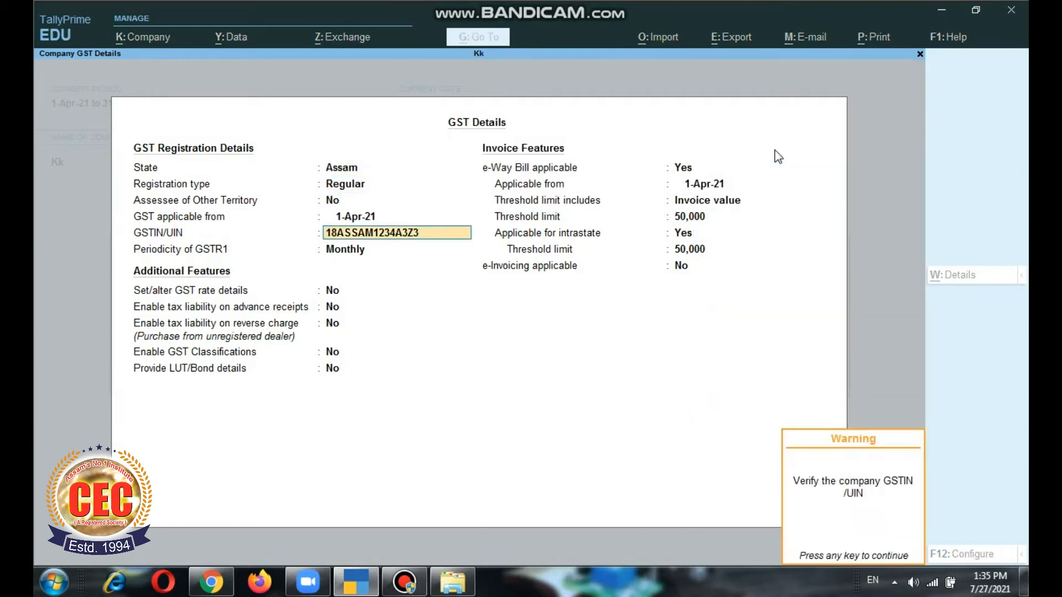
key("Return")
key("Return")
key("Return")
key("Return")
key("Return")
key("Return")
key("Return")
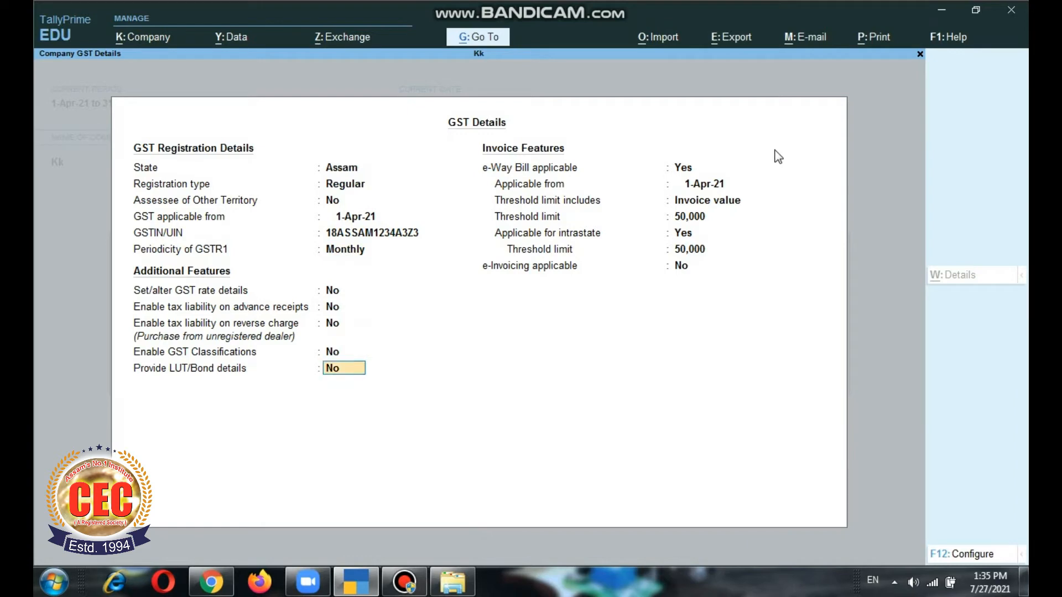
key("Return")
- Accept the e-Way Bill settings: applicable from 1-Apr-21, threshold based on Invoice value, and limits of 50,000 including intrastate
key("Return")
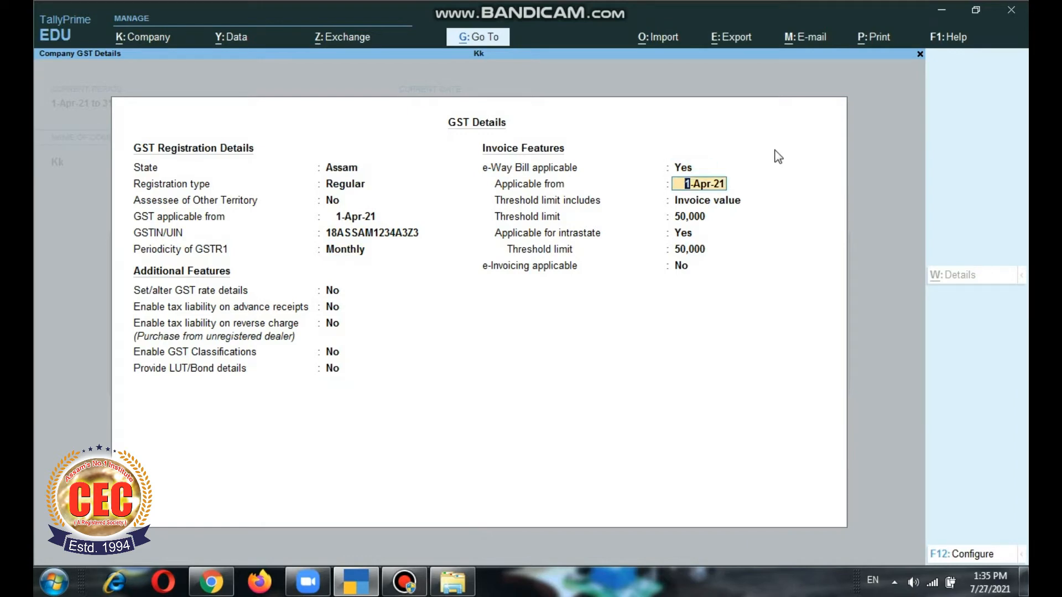
key("BackSpace")
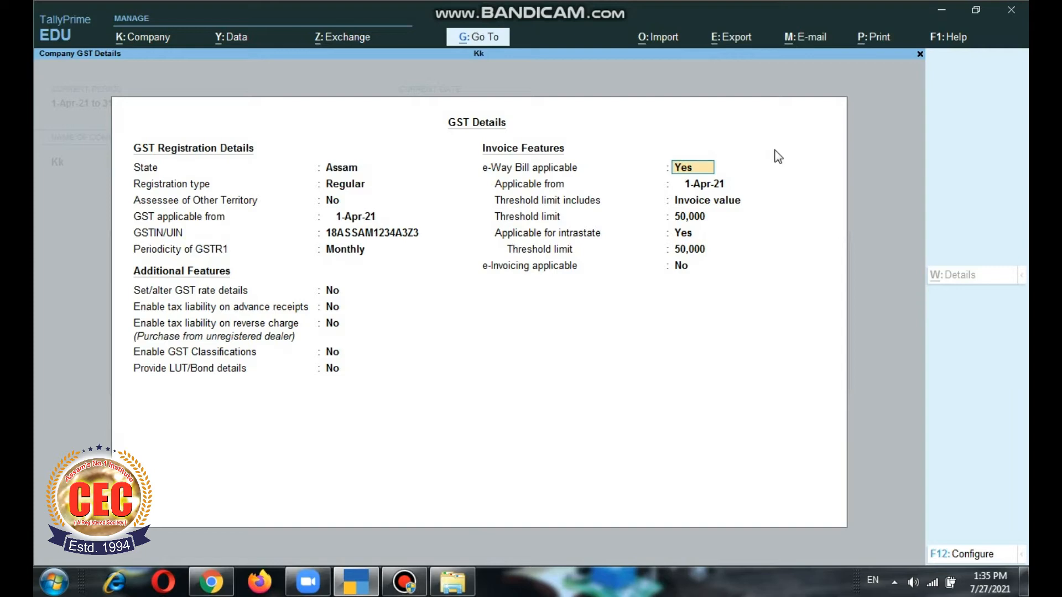
key("Return")
key("Return")
key("Return")
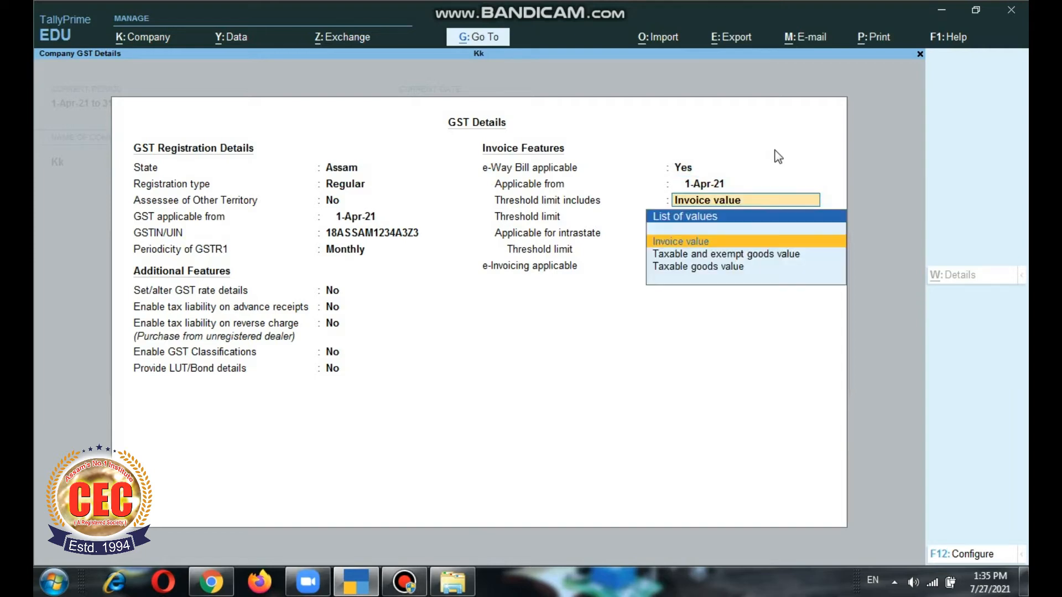
key("Return")
key("Return")
key("Return")
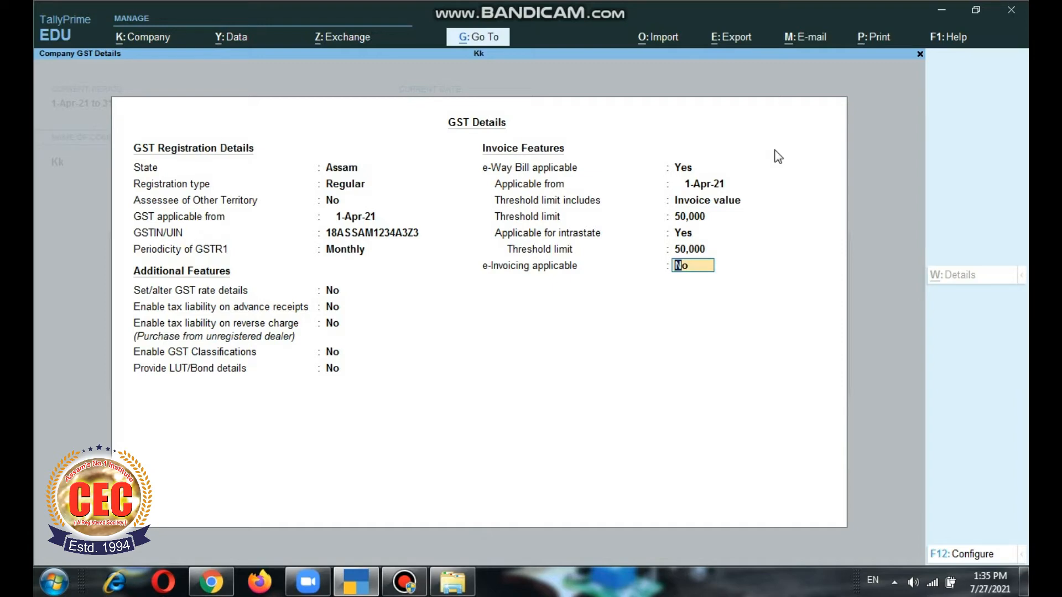
- Enable e-Invoicing for the company and make it applicable from 1-Aug-21
type("YES")
key("Return")
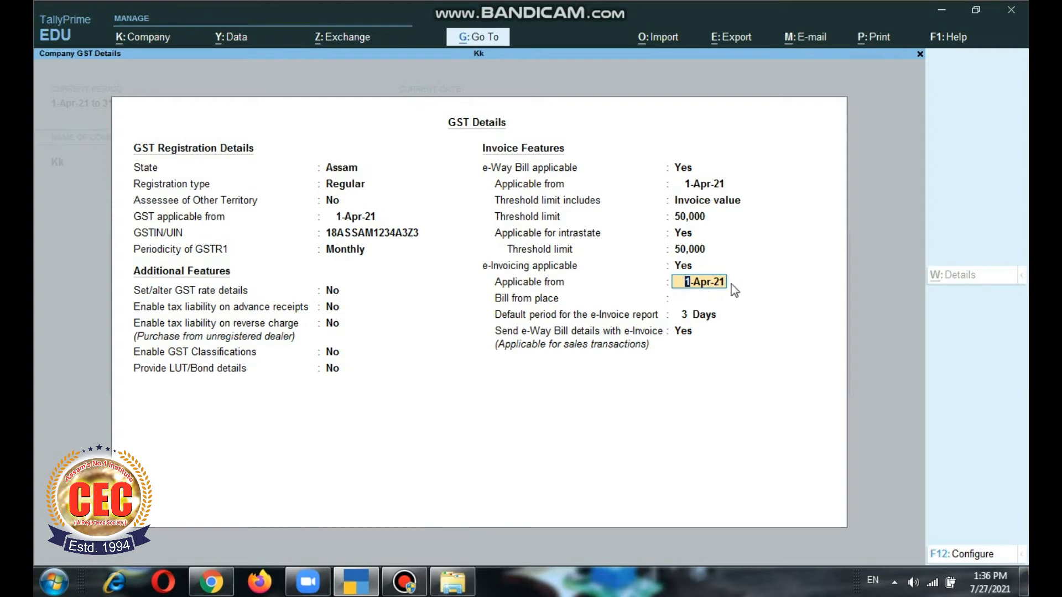
type("1-8-2021")
key("Return")
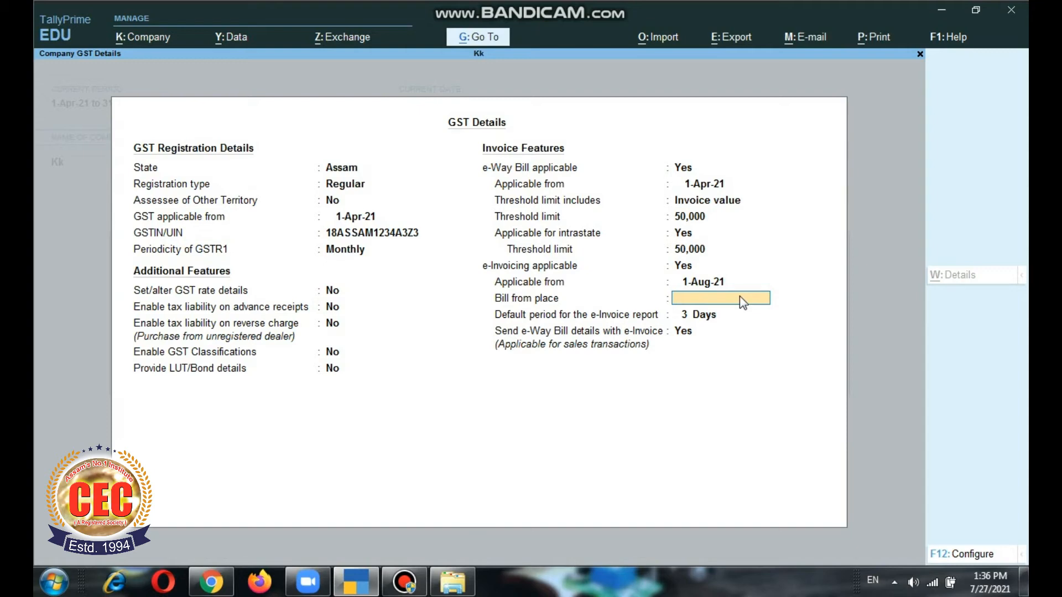
- Set the e-invoice bill-from place to RIHABARI, GUWAHATI
type("G")
key("BackSpace")
type("RIHABARI, GUWAHATI")
key("Return")
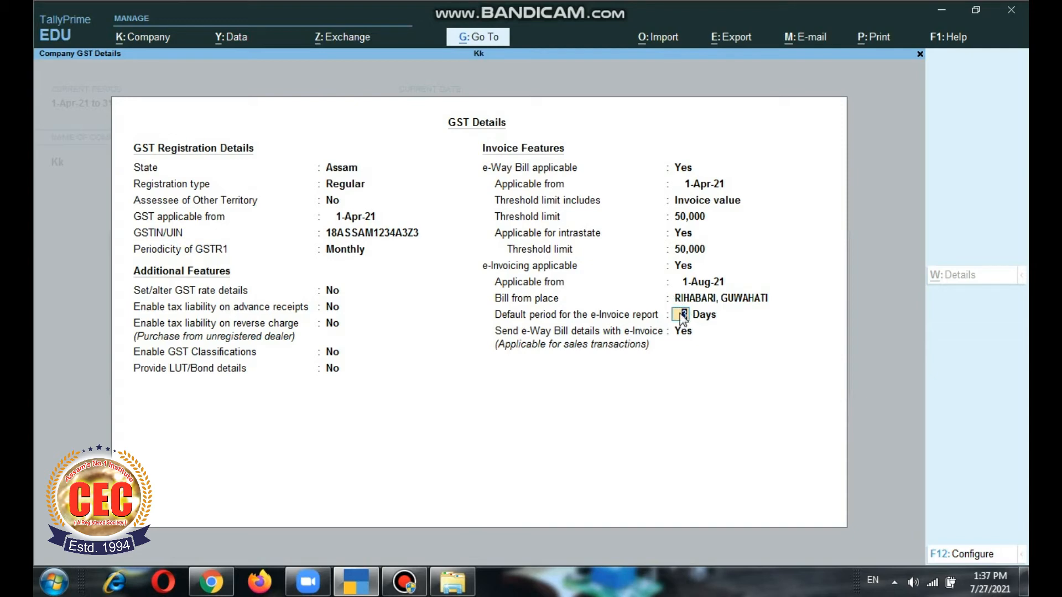
- Set the default e-Invoice report period to 10 days, accept the GST details and leave the company features
left_click_drag(687, 316, 676, 315)
type("10")
key("Return")
key("Return")
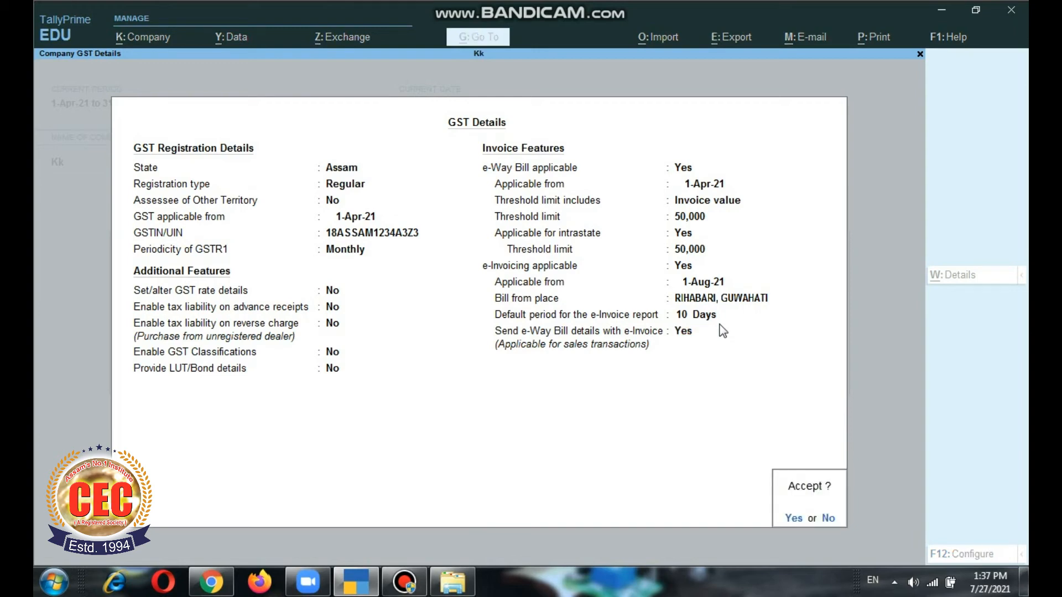
key("Return")
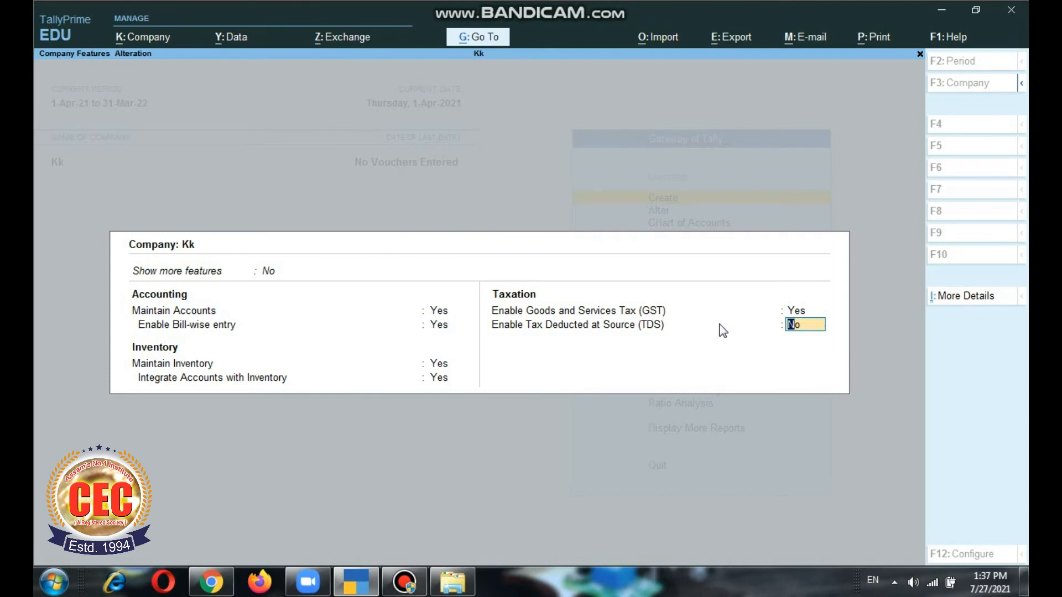
key("Escape")
key("Return")
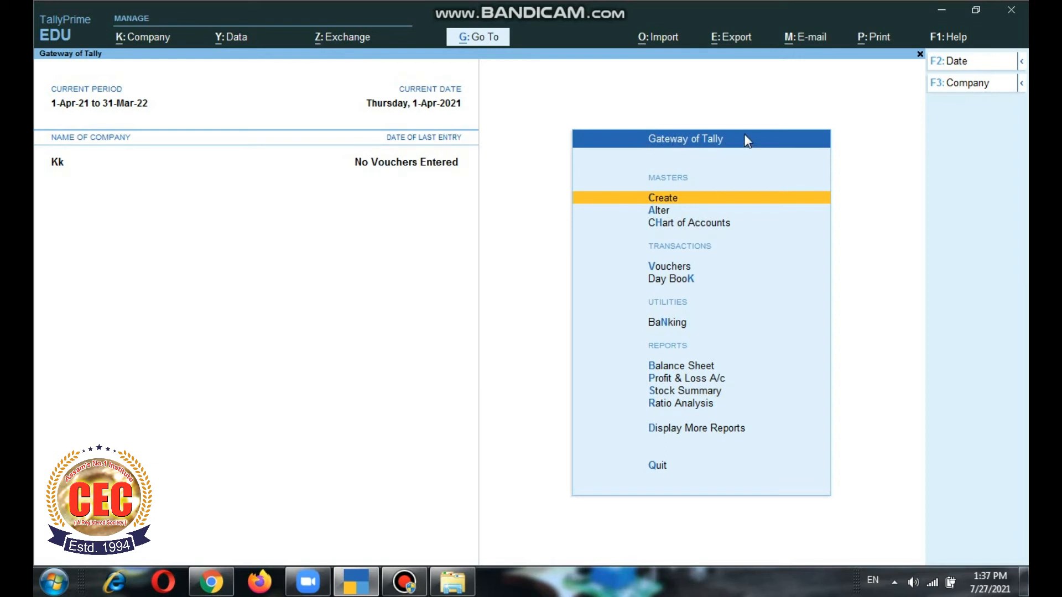
- Bring up the list of currencies for altering an accounting master
key("Down")
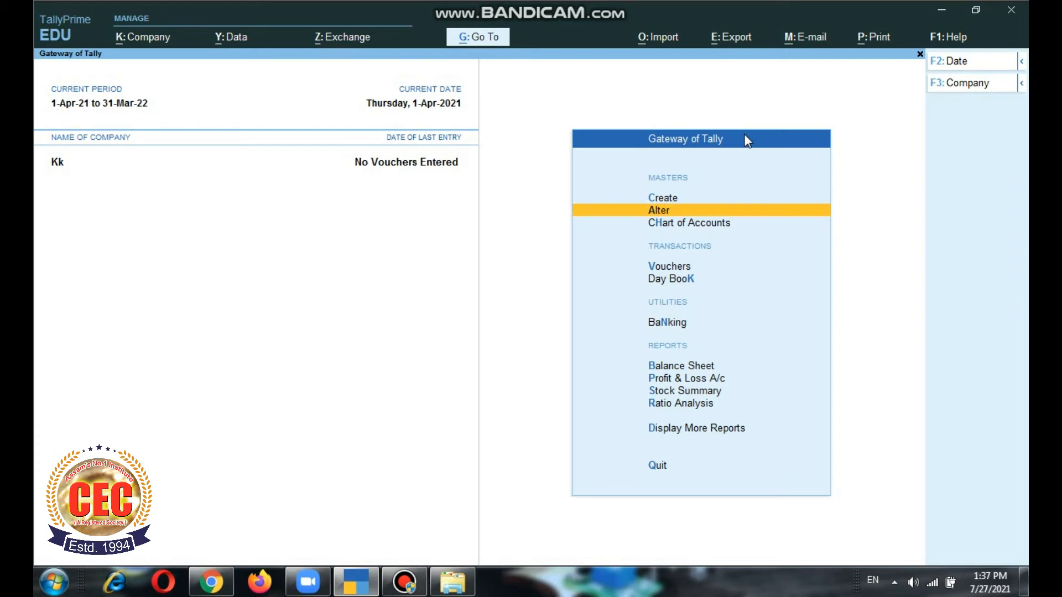
key("Return")
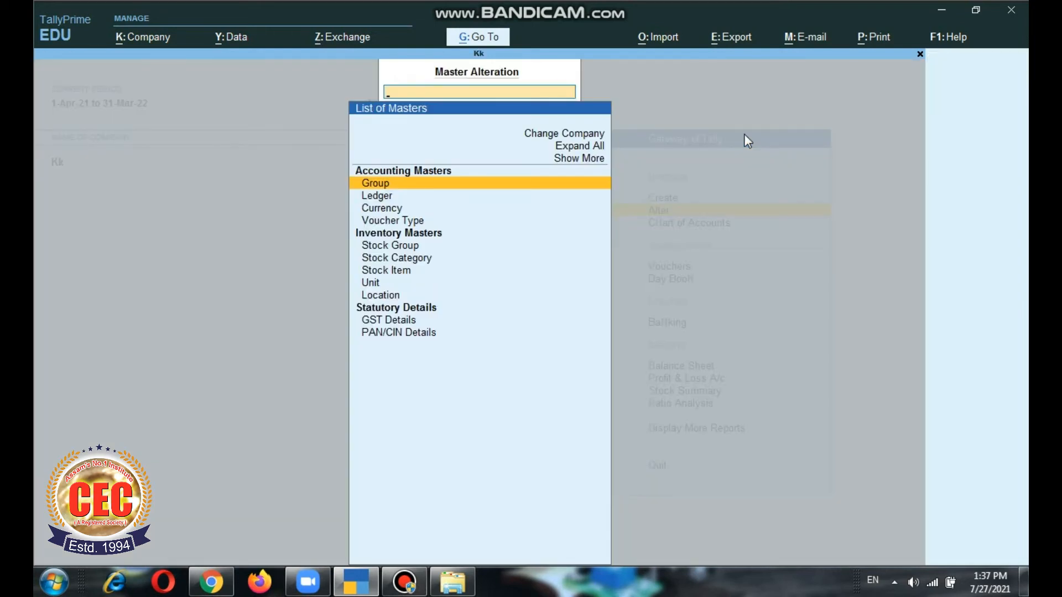
key("Down")
key("Down")
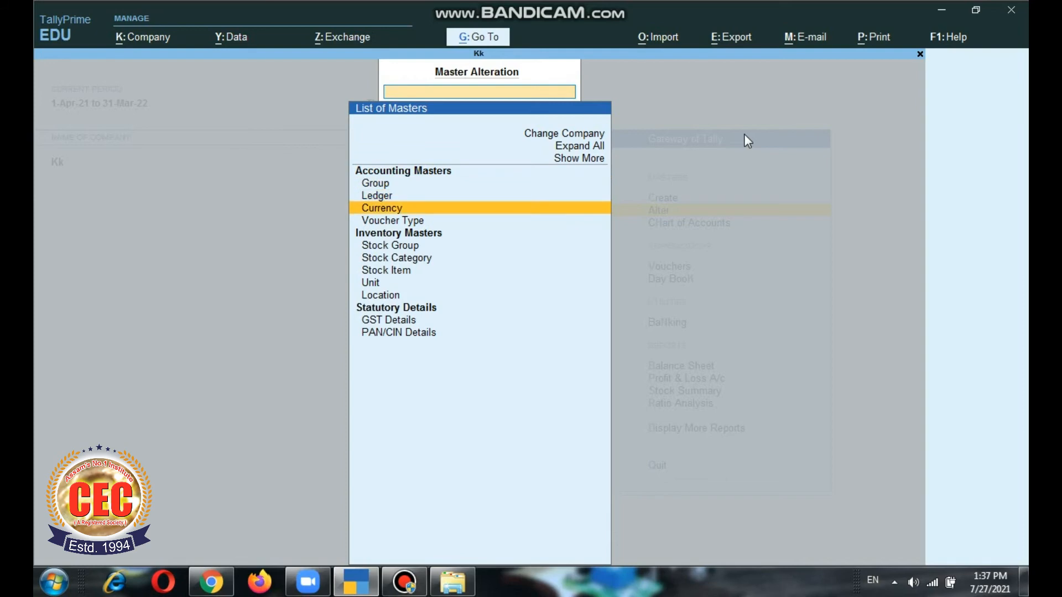
key("Return")
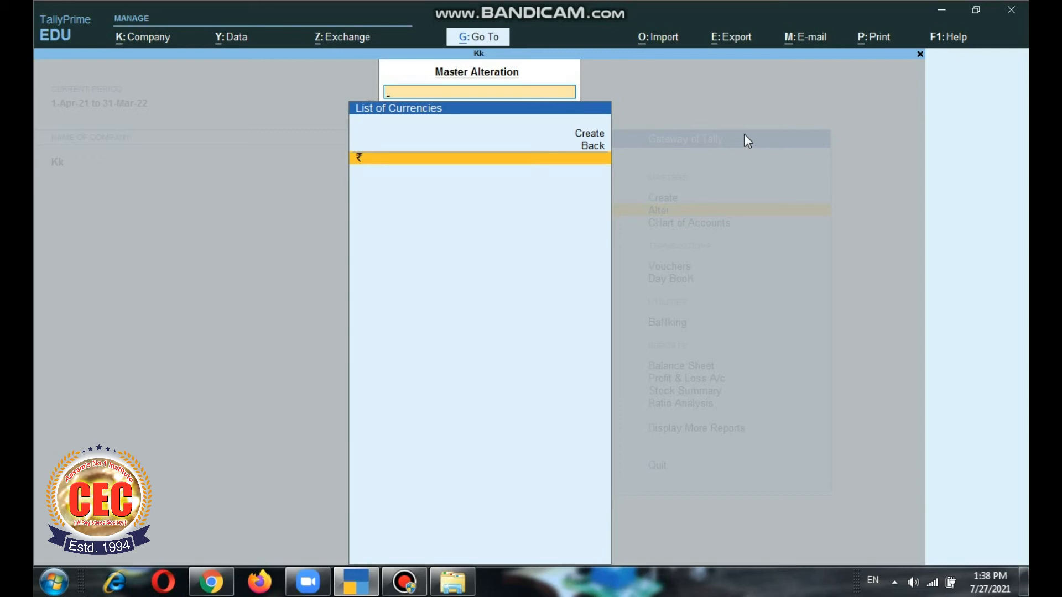
key("Up")
key("Up")
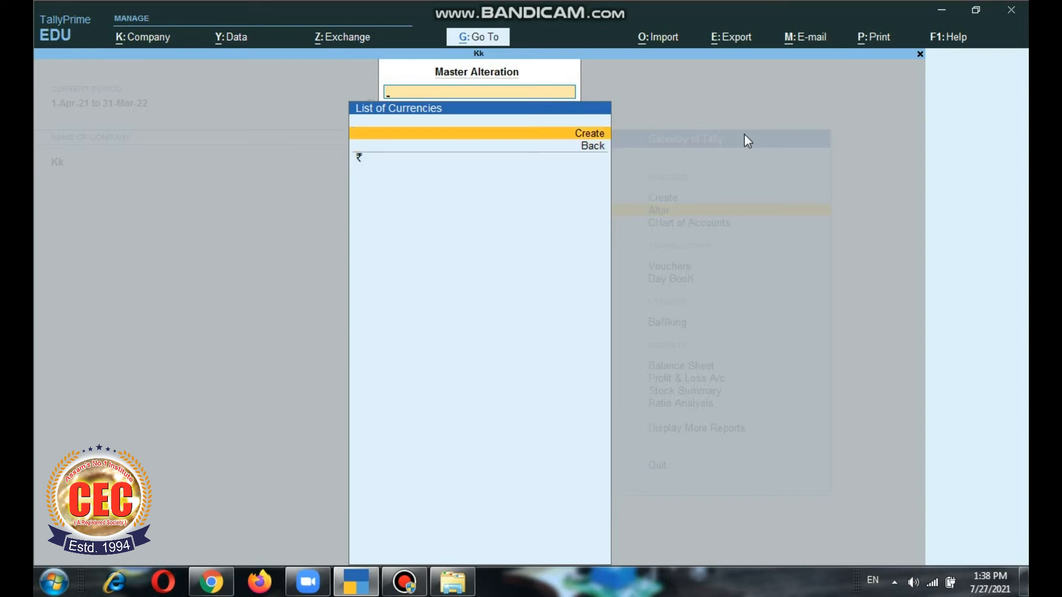
key("Down")
key("Up")
key("Return")
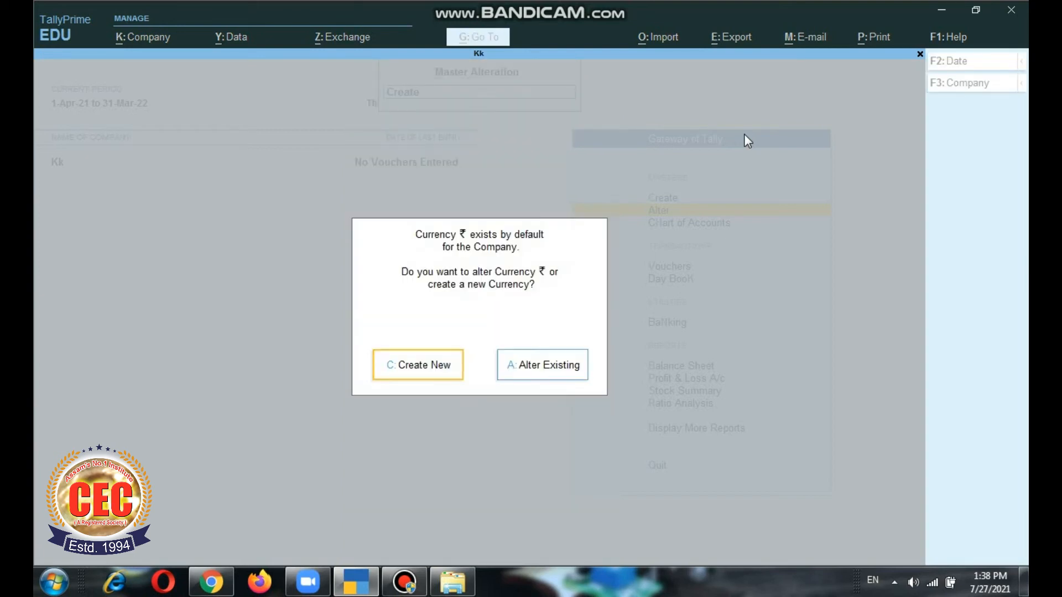
left_click(441, 365)
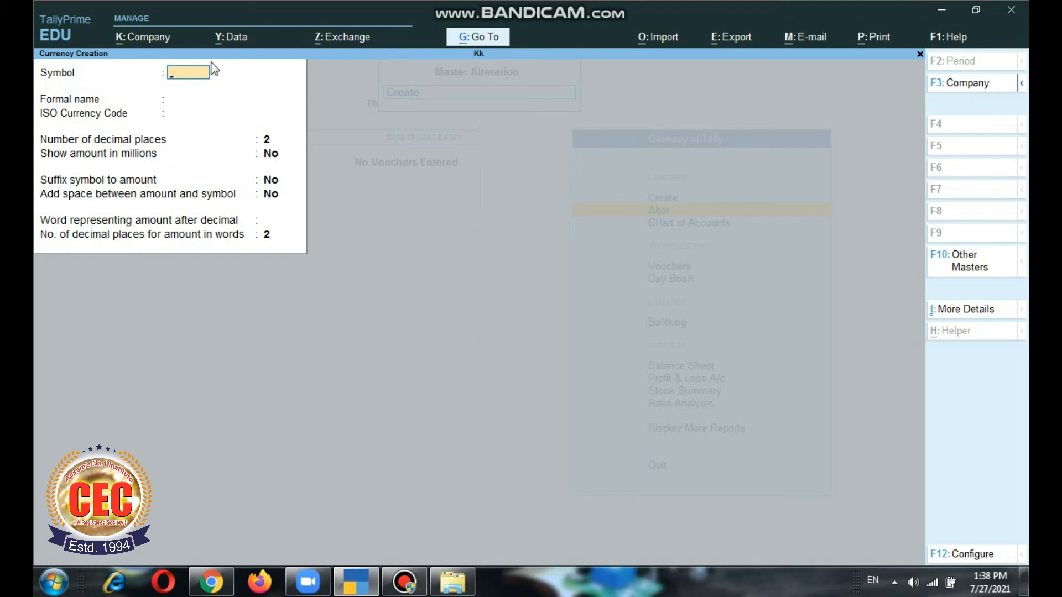
key("Escape")
key("y")
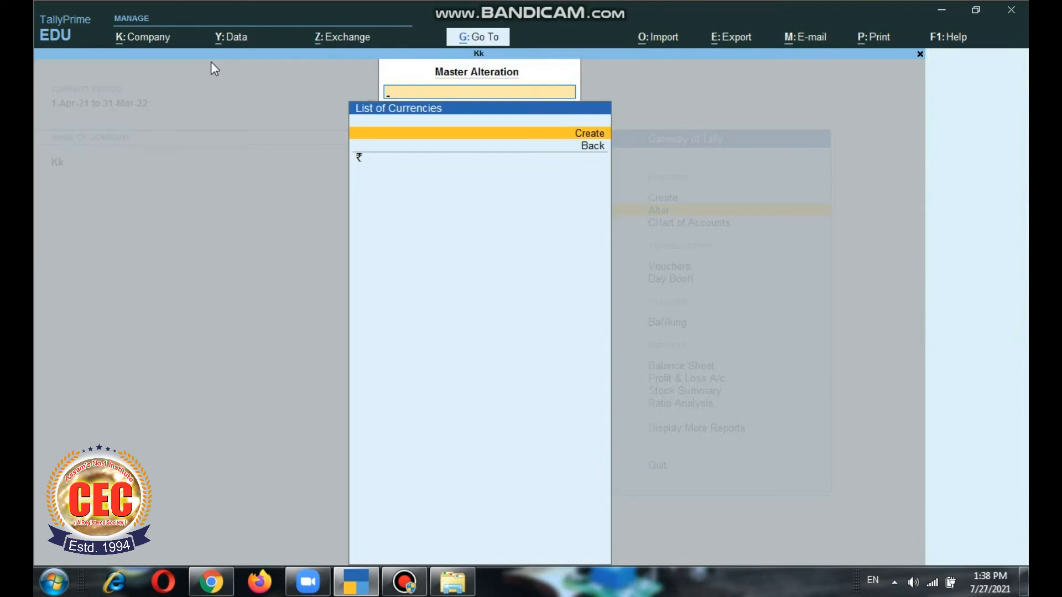
- Open the ₹ currency for alteration, go through its fields, accept the record and return to the Gateway of Tally
key("Down")
key("Down")
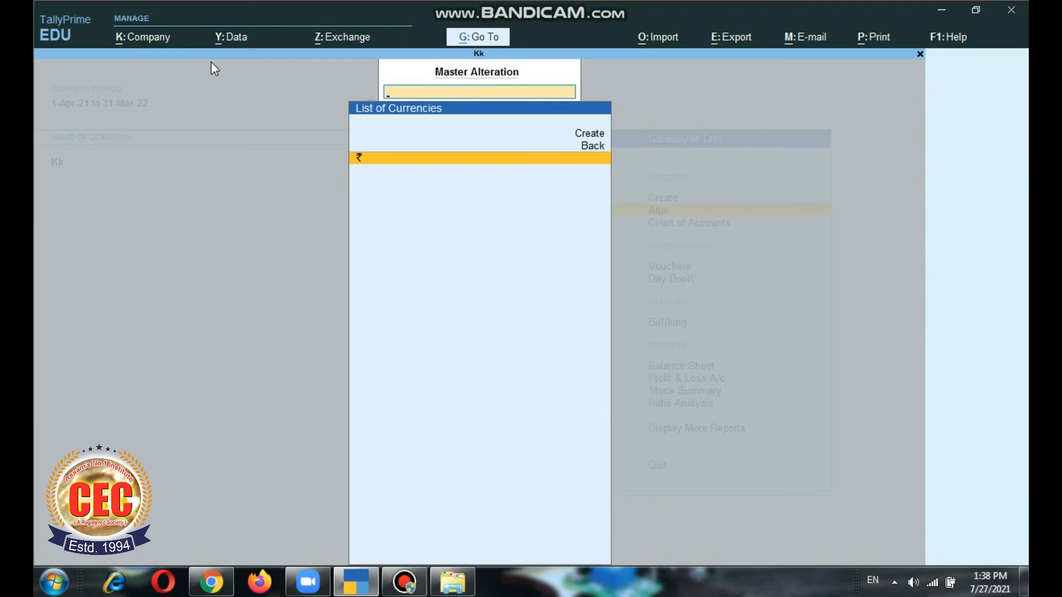
key("Return")
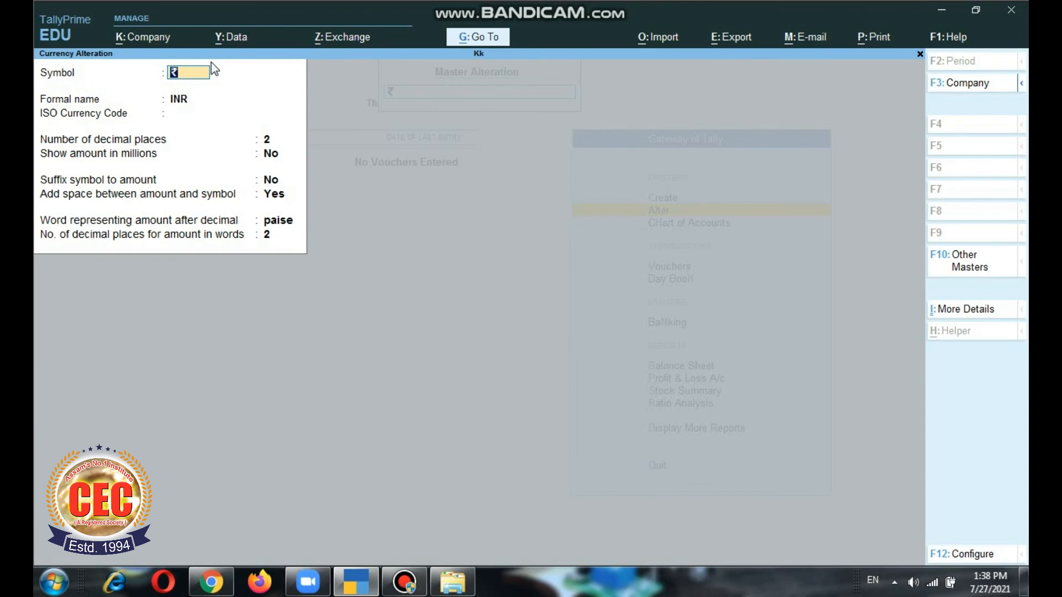
key("Return")
key("Return")
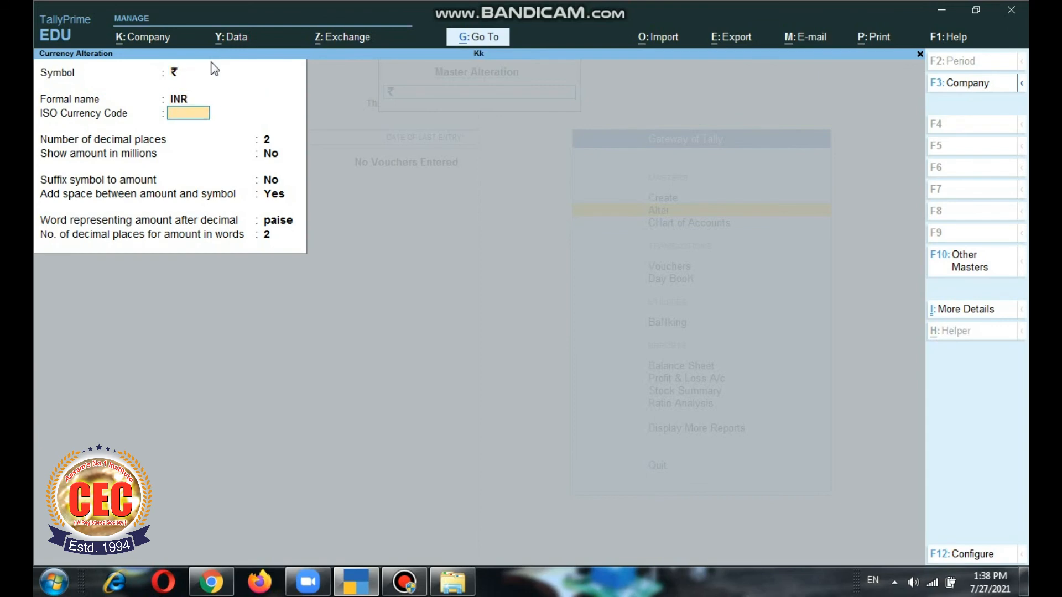
key("Return")
key("Return")
key("Return")
key("Return")
key("Return")
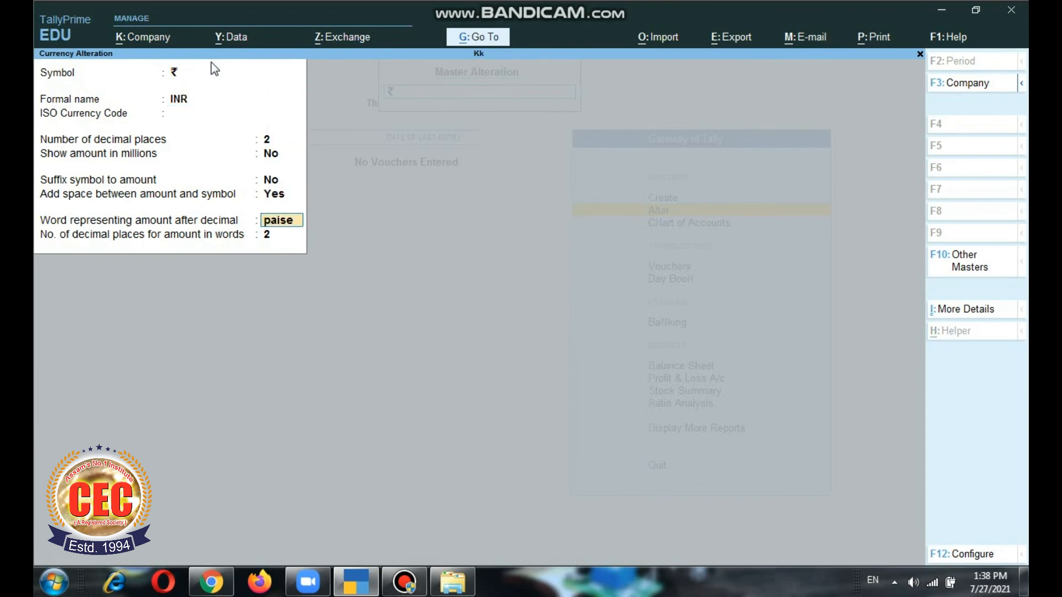
key("Return")
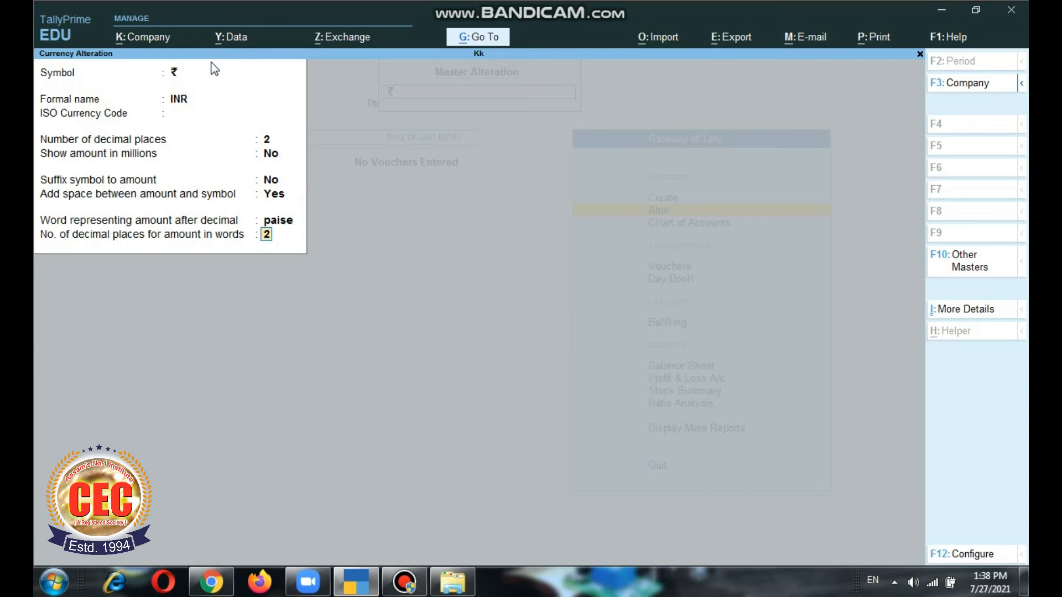
key("Return")
key("Return")
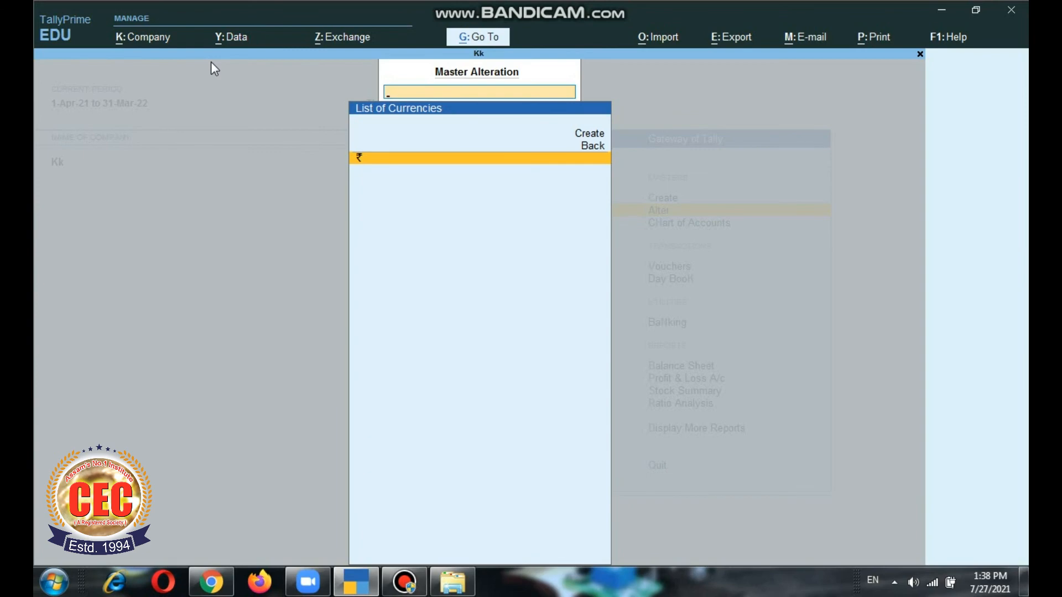
key("Escape")
key("Escape")
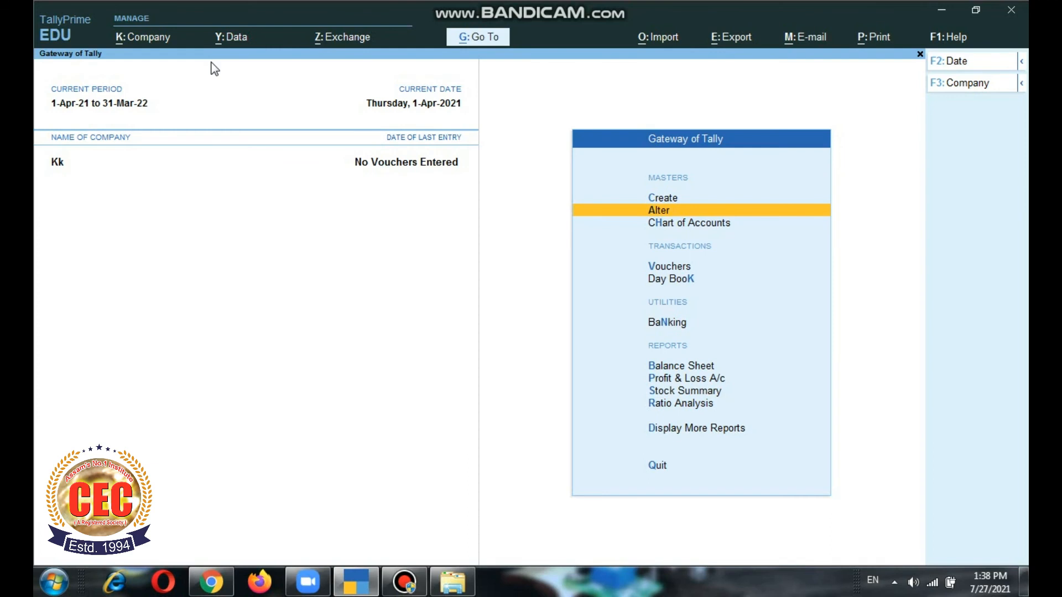